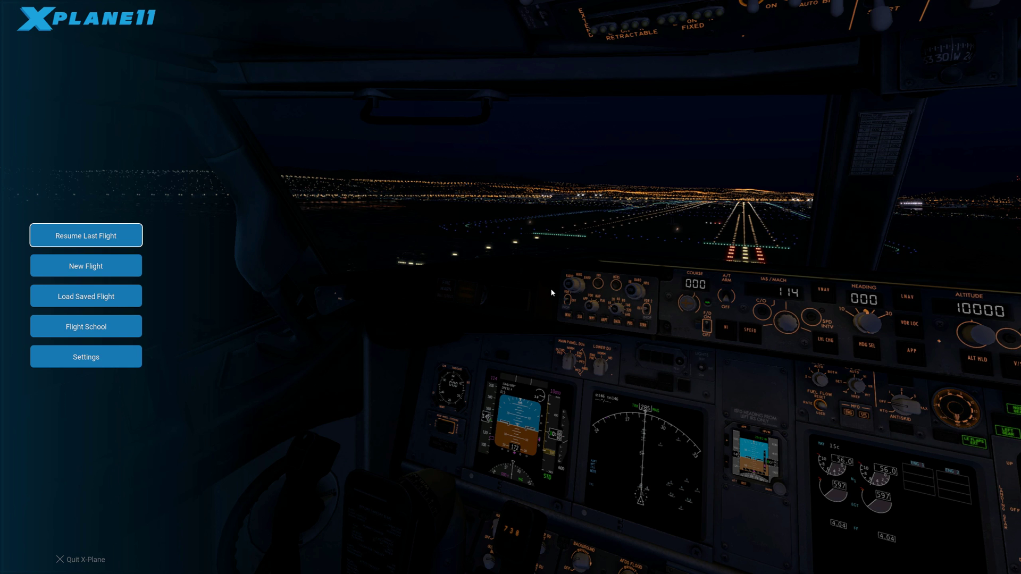
Show the Joystick settings with CH Eclipse Yoke as the selected device and its axis assignments.
{"action": "left_click", "coordinate": [102, 362]}
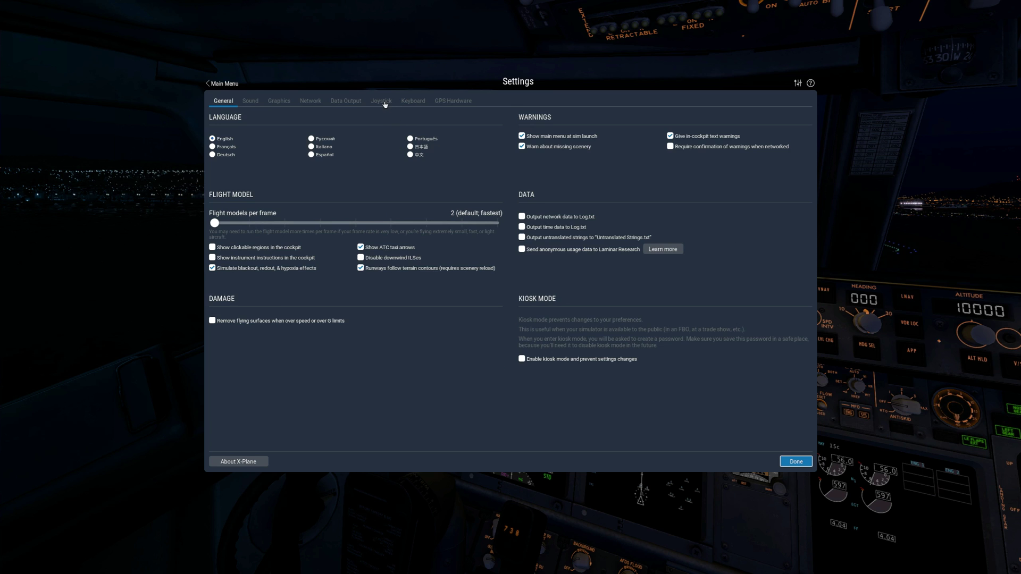
{"action": "left_click", "coordinate": [385, 106]}
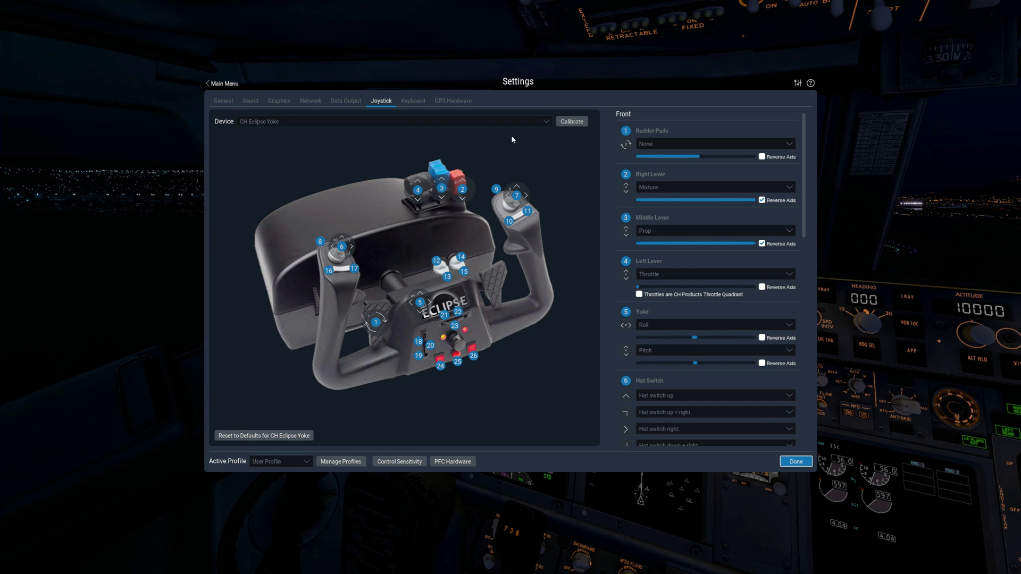
{"action": "left_click", "coordinate": [551, 123]}
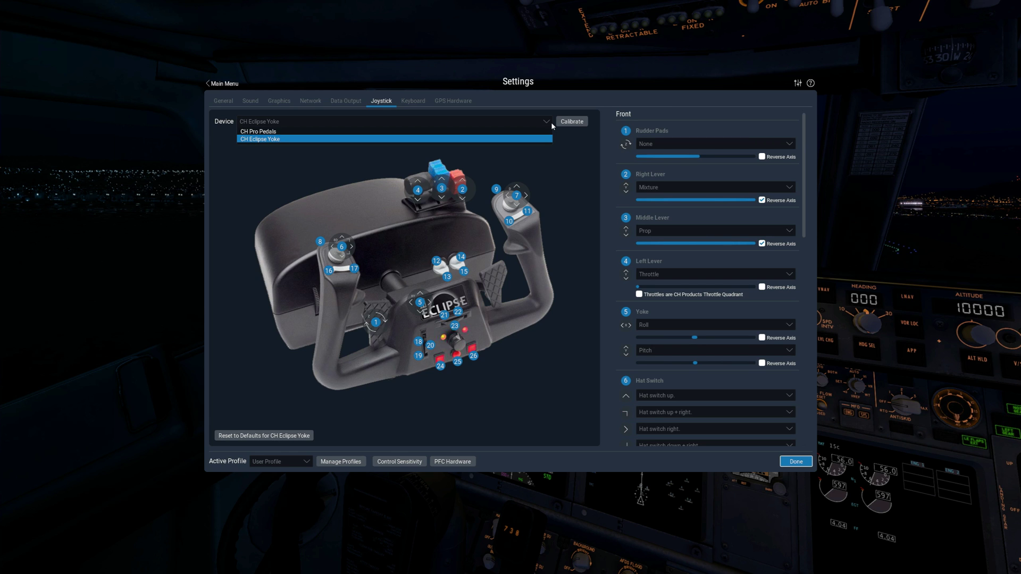
{"action": "left_click", "coordinate": [532, 139]}
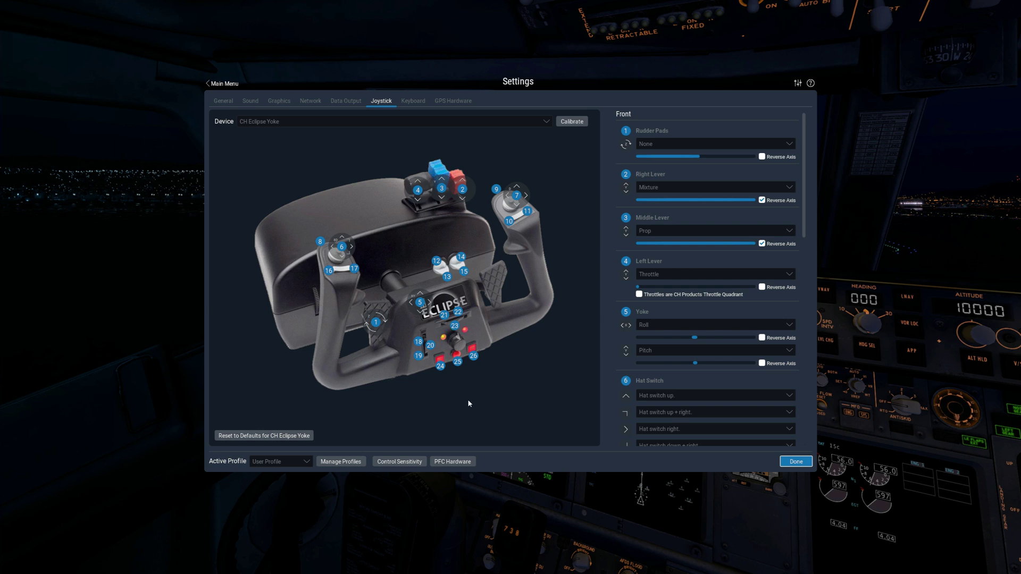
Save the current control setup as a new profile named GA.
{"action": "left_click", "coordinate": [307, 458]}
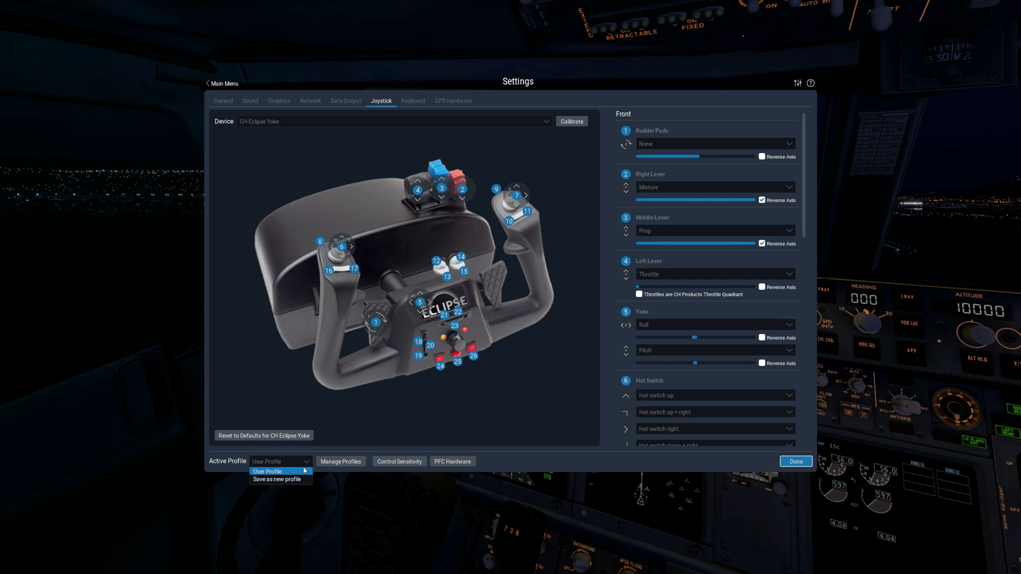
{"action": "left_click", "coordinate": [287, 479]}
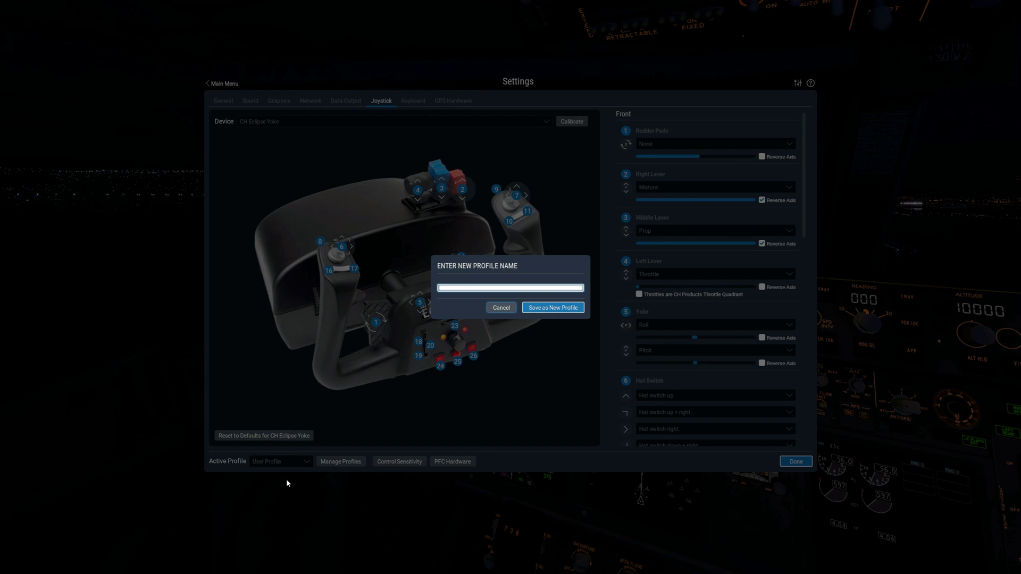
{"action": "left_click", "coordinate": [553, 308]}
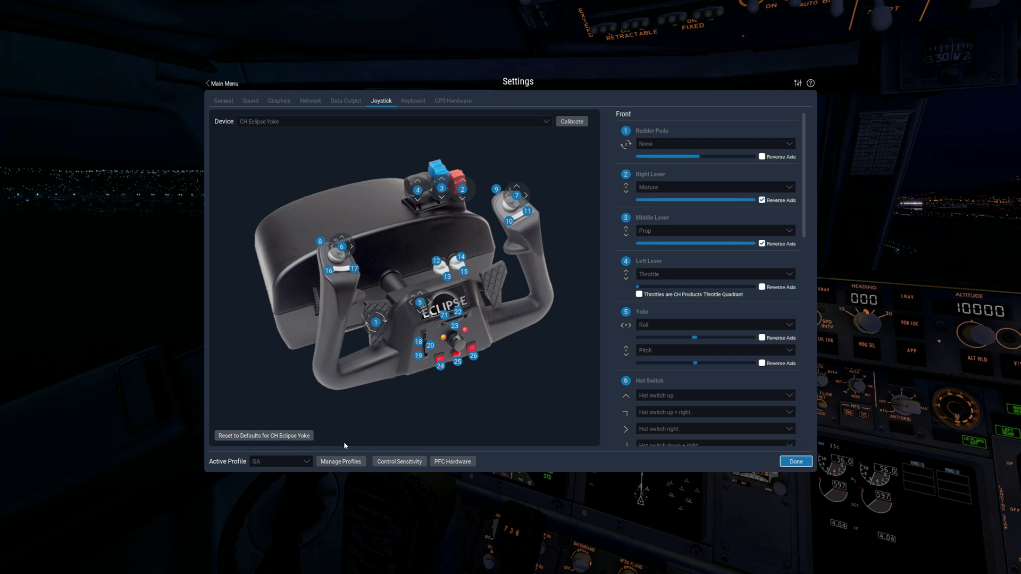
Save another new profile named AL, leaving it as the active profile.
{"action": "left_click", "coordinate": [305, 462]}
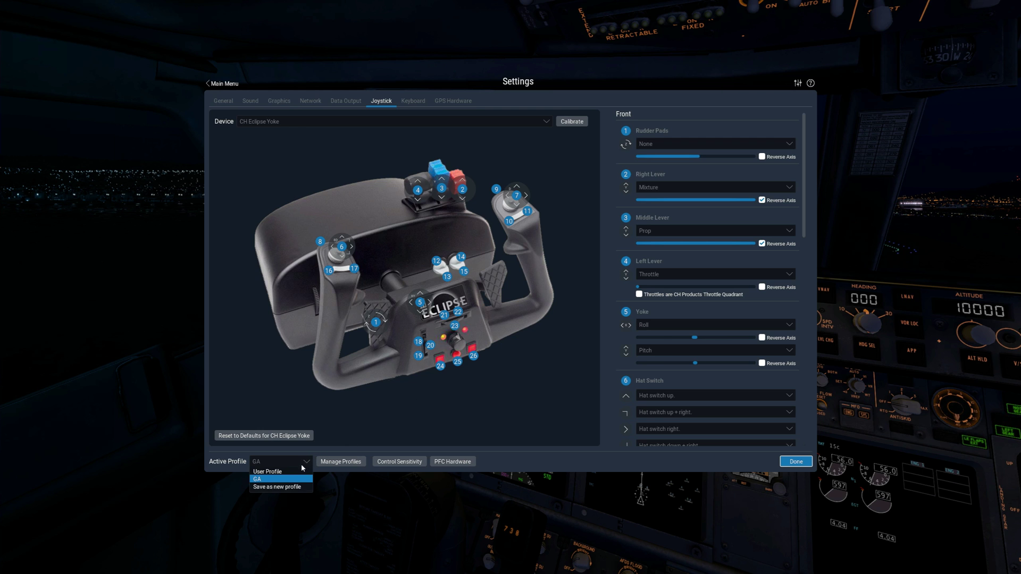
{"action": "left_click", "coordinate": [274, 488]}
{"action": "type", "text": "AL"}
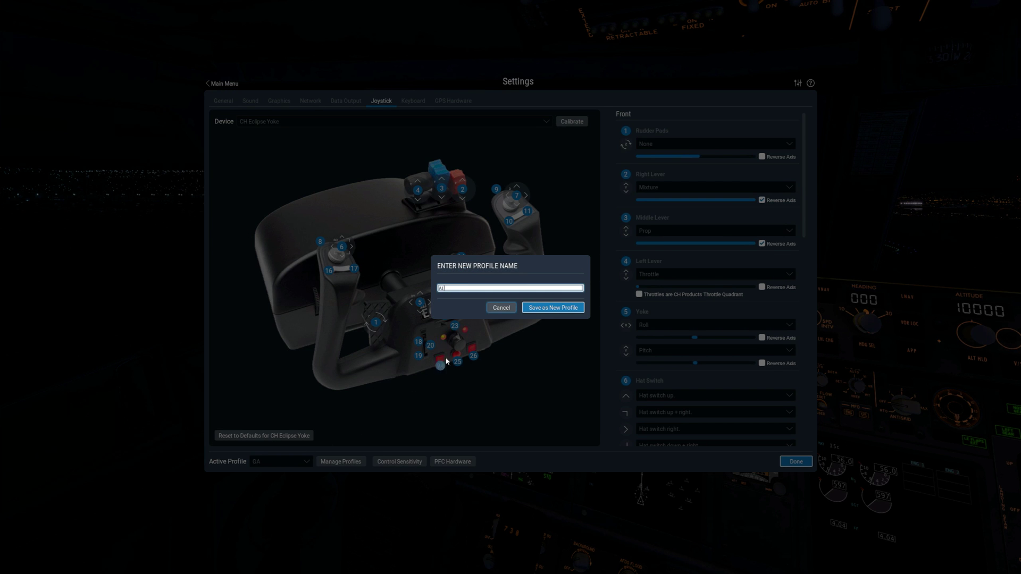
{"action": "left_click", "coordinate": [553, 309]}
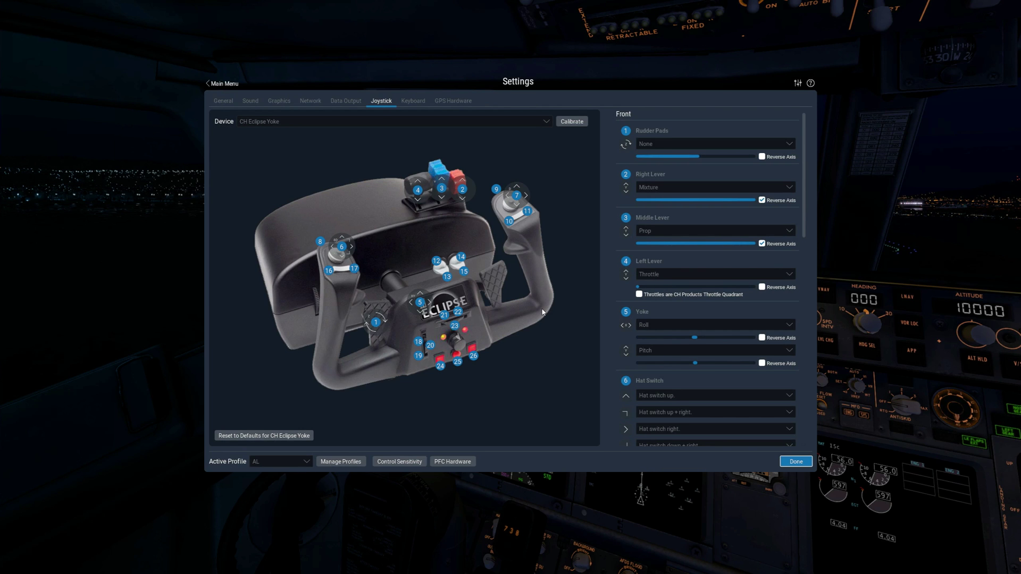
Assign Speedbrakes to the CH Eclipse Yoke's middle lever axis in the AL profile.
{"action": "left_click", "coordinate": [691, 233]}
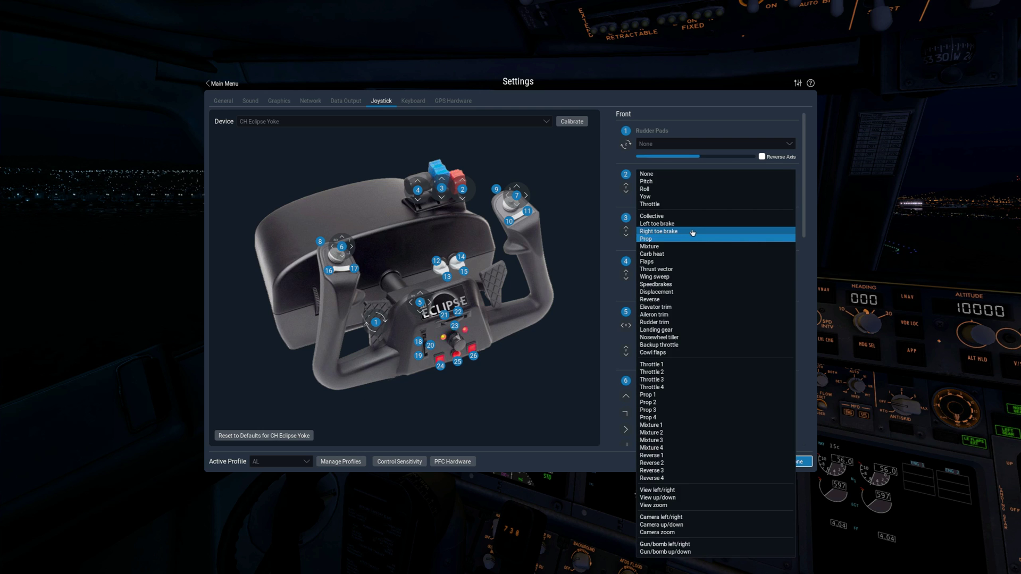
{"action": "left_click", "coordinate": [696, 283]}
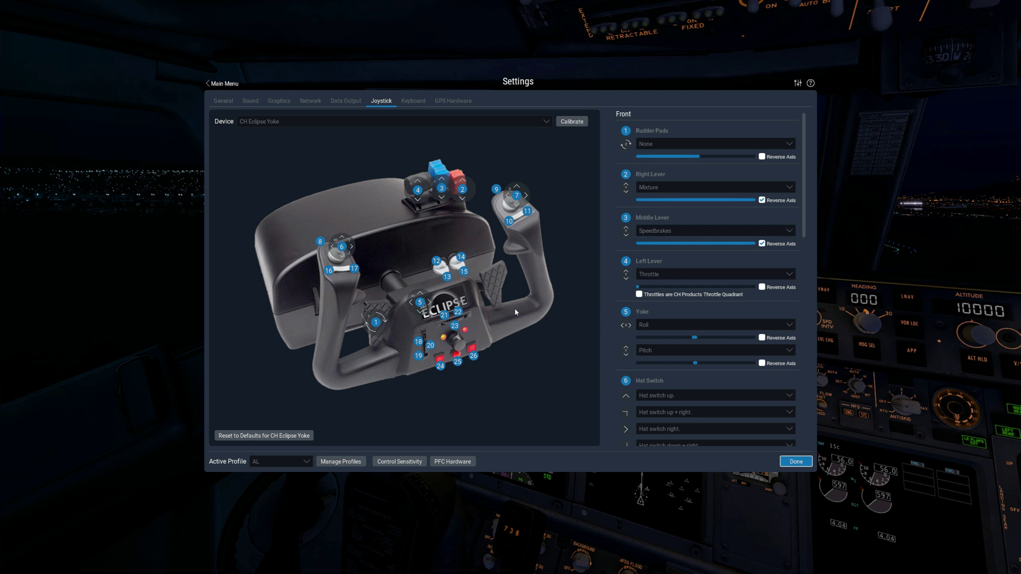
{"action": "left_click", "coordinate": [418, 104]}
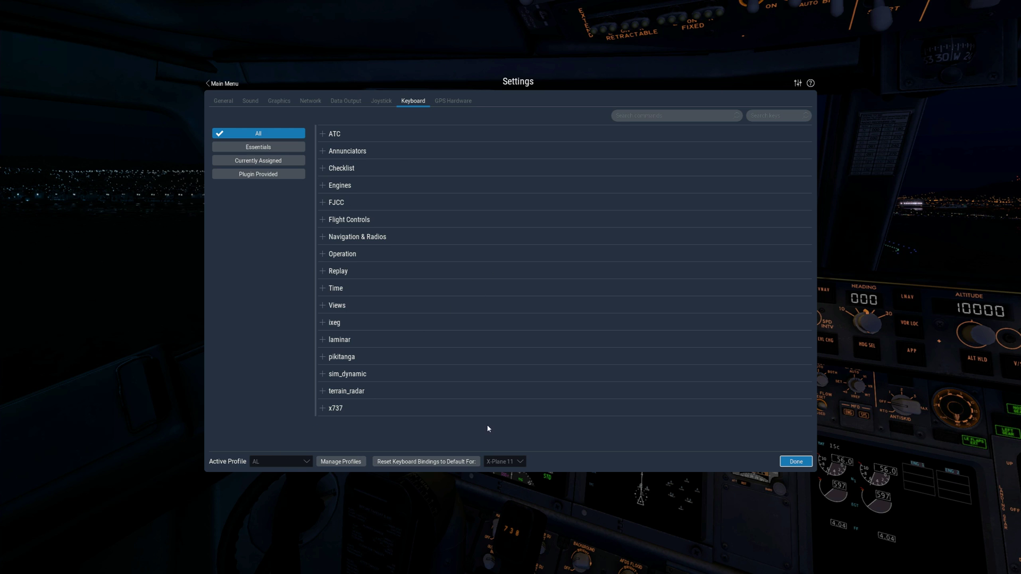
{"action": "left_click", "coordinate": [382, 101]}
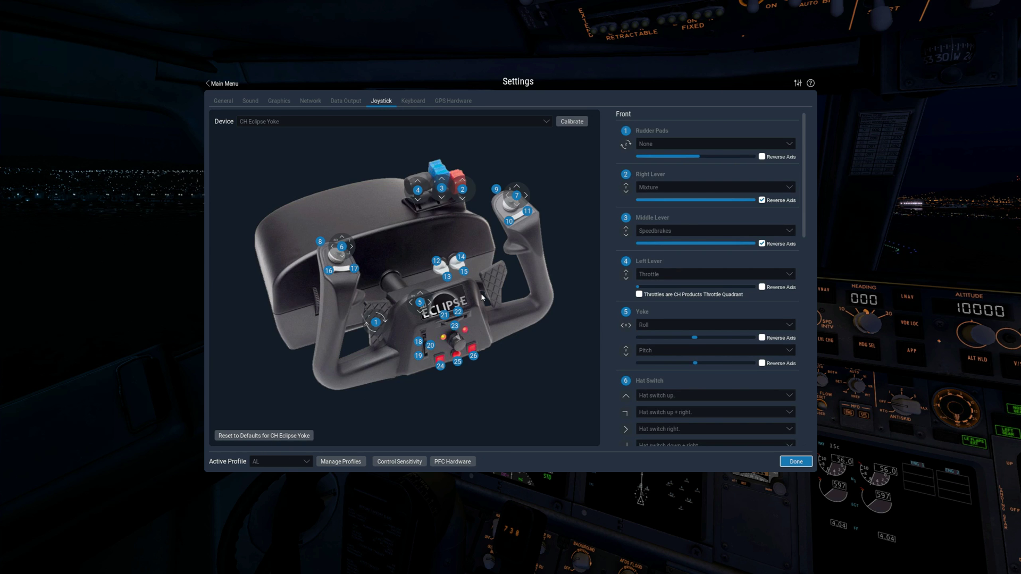
Switch to GA to confirm the middle lever is Prop, then switch back to AL.
{"action": "left_click", "coordinate": [291, 466]}
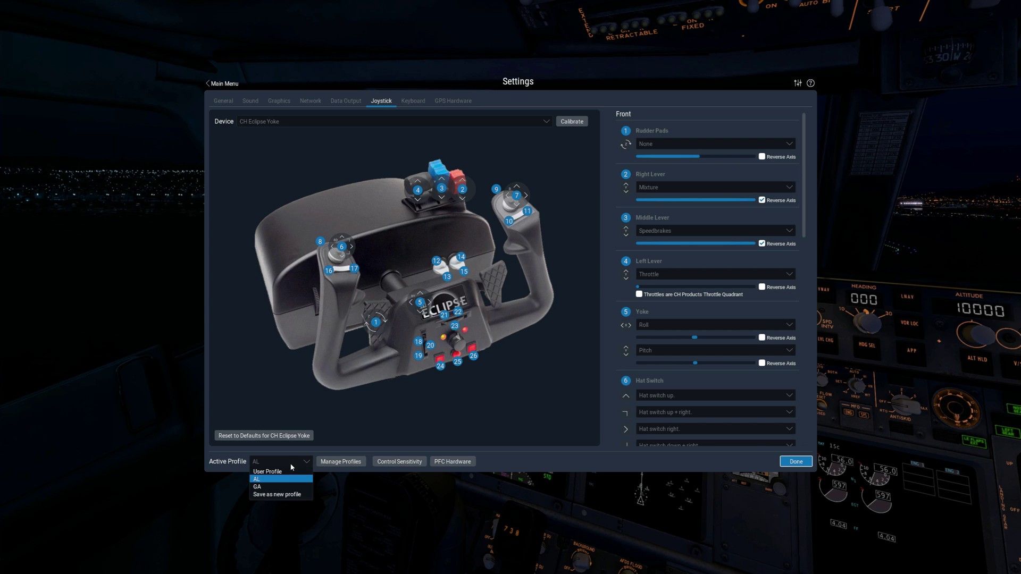
{"action": "left_click", "coordinate": [266, 488]}
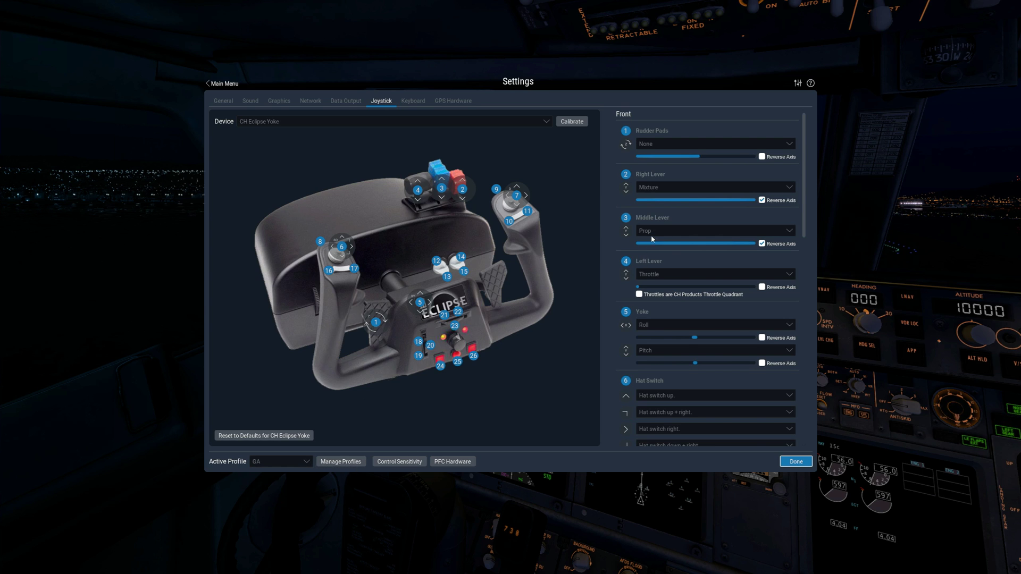
{"action": "left_click", "coordinate": [269, 460]}
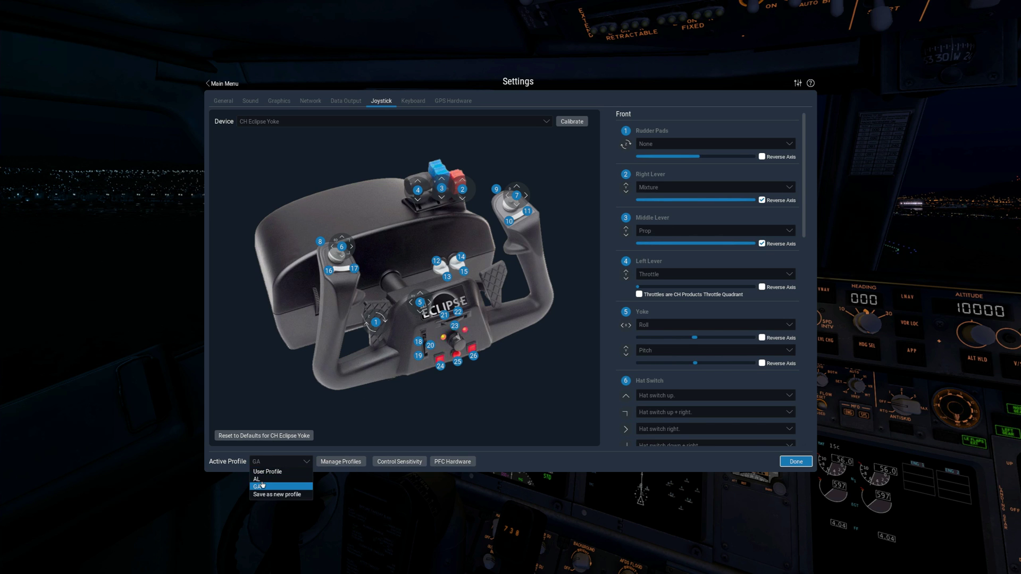
{"action": "left_click", "coordinate": [260, 480]}
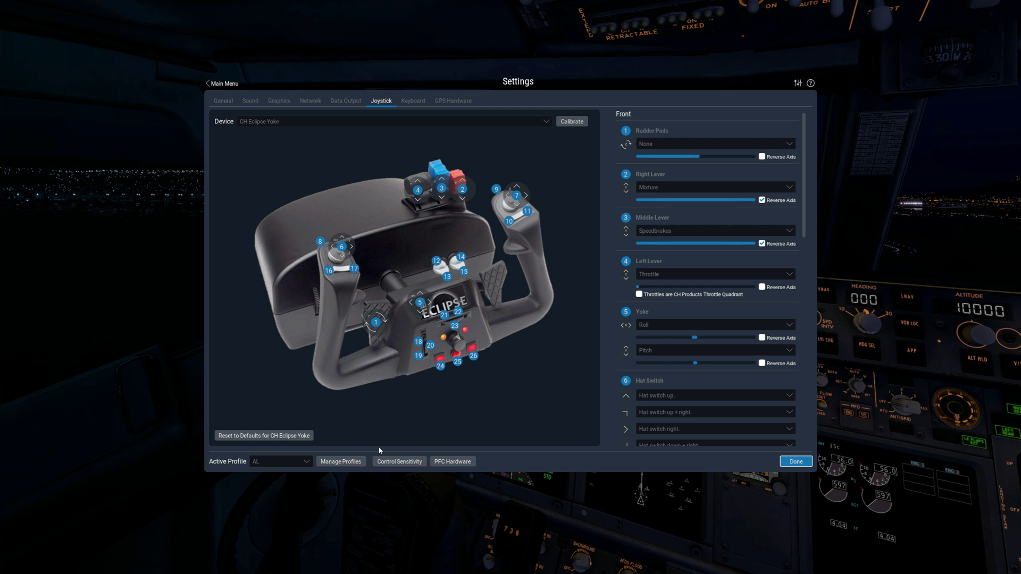
Show the profile manager's aircraft links for AL and GA, cancelling the AL deletion.
{"action": "left_click", "coordinate": [341, 462]}
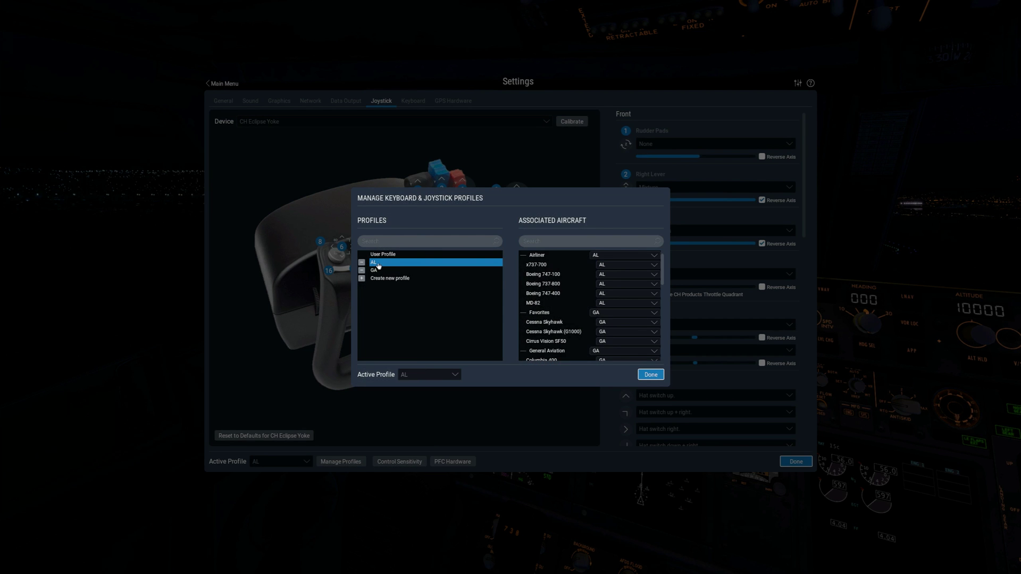
{"action": "left_click", "coordinate": [361, 263]}
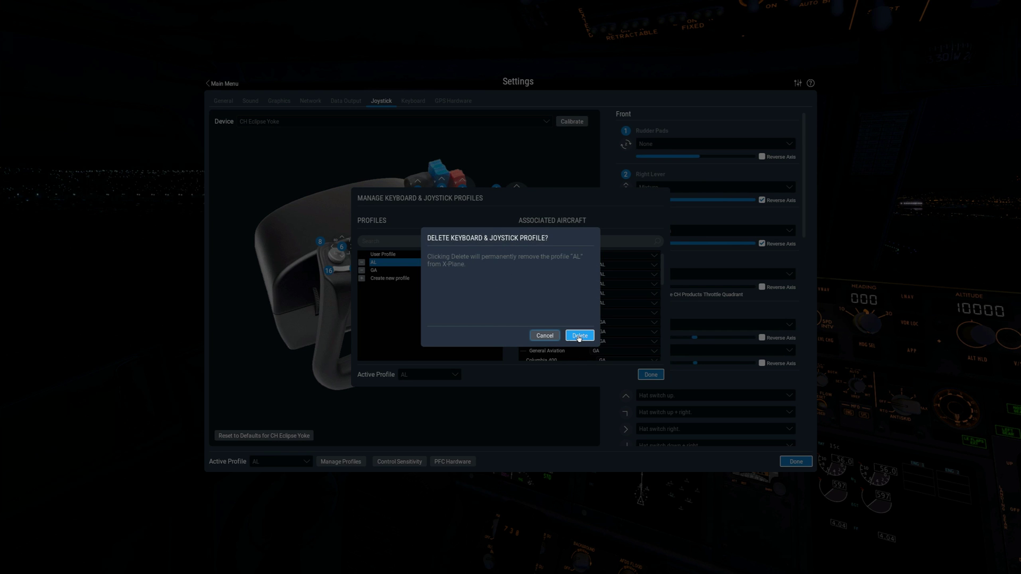
{"action": "left_click", "coordinate": [541, 336]}
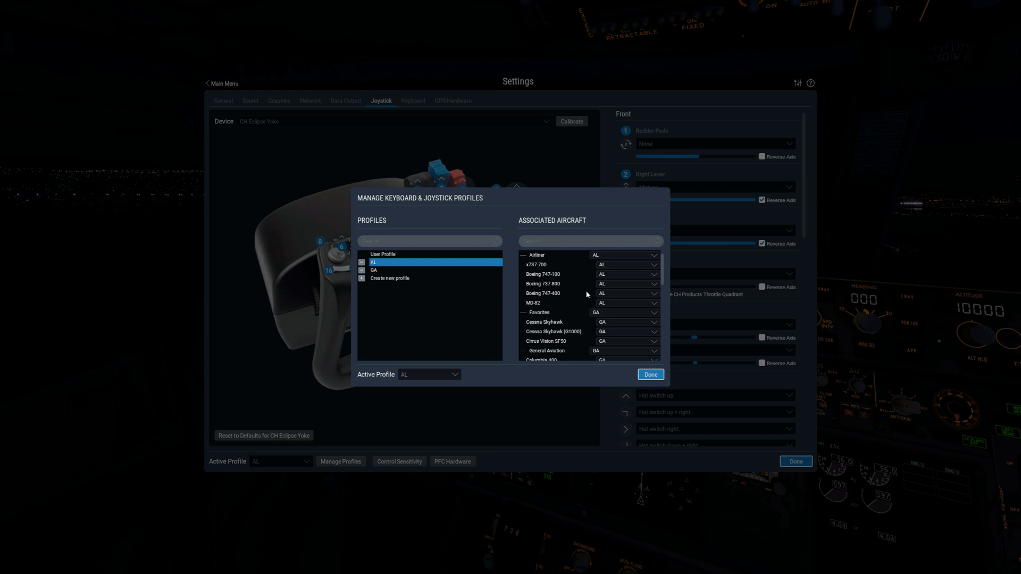
{"action": "left_click", "coordinate": [606, 257]}
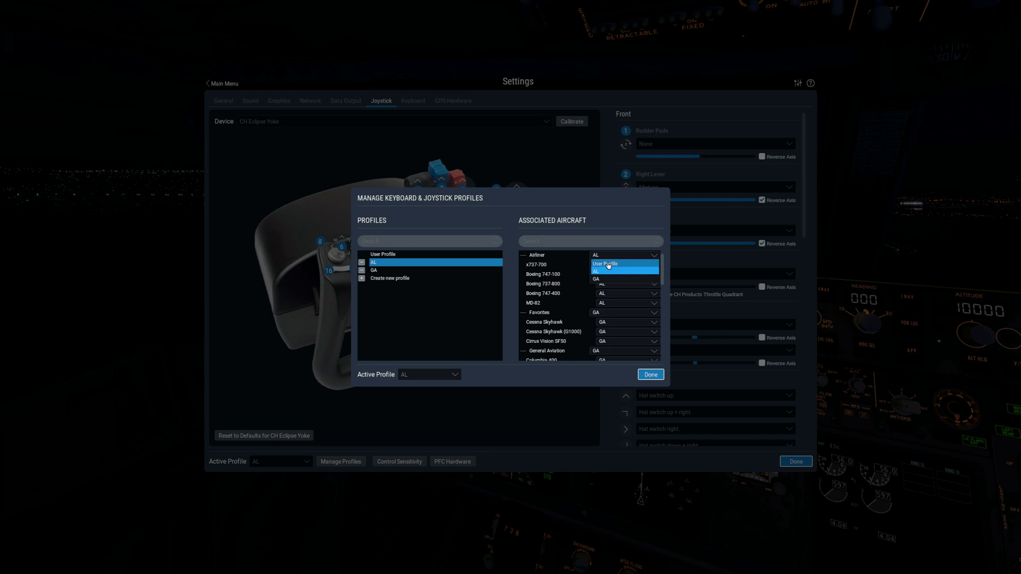
{"action": "left_click", "coordinate": [582, 277]}
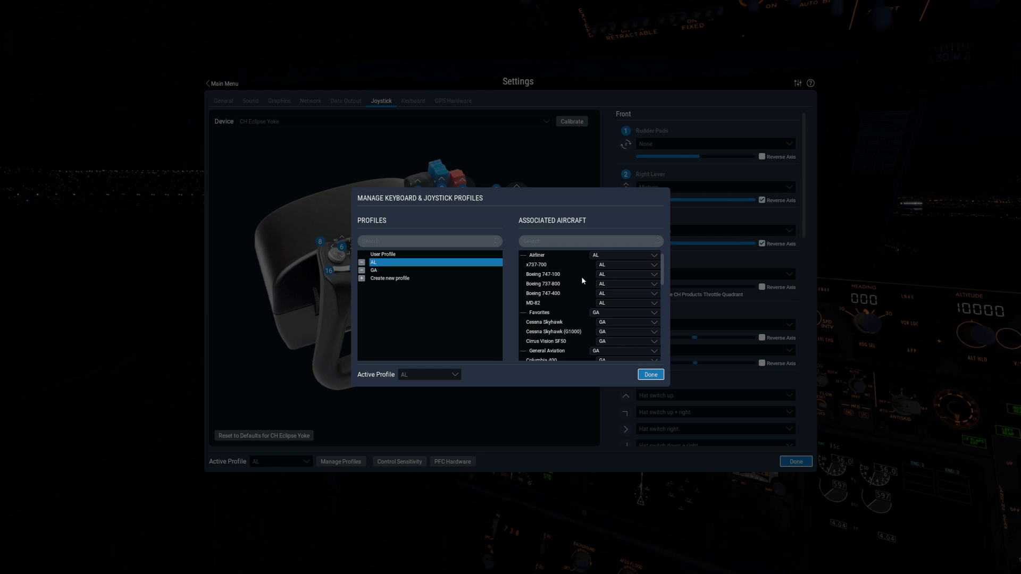
{"action": "scroll", "coordinate": [582, 281], "scroll_direction": "down", "scroll_amount": 2}
{"action": "scroll", "coordinate": [574, 306], "scroll_direction": "down", "scroll_amount": 1}
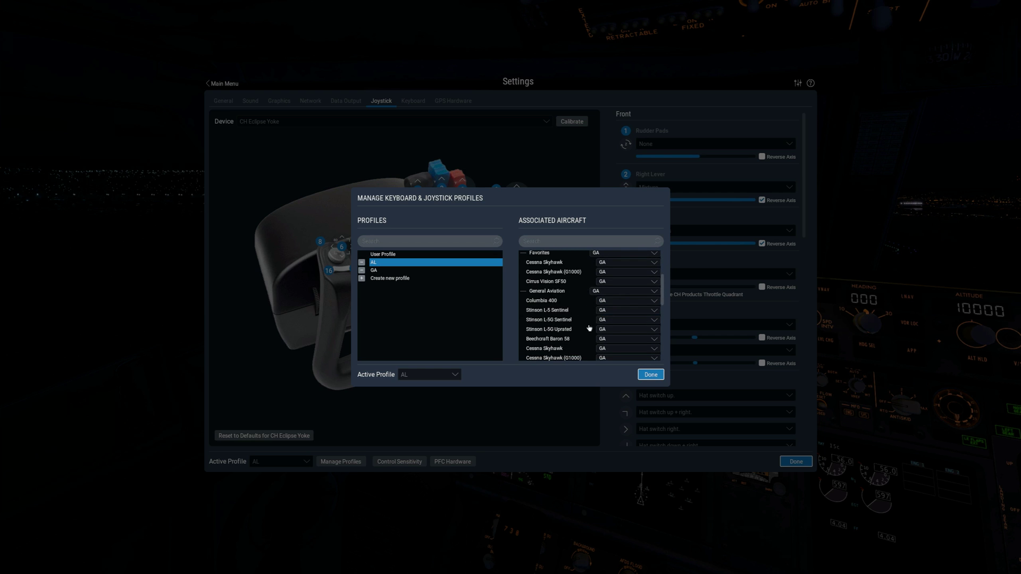
{"action": "scroll", "coordinate": [586, 331], "scroll_direction": "up", "scroll_amount": 3}
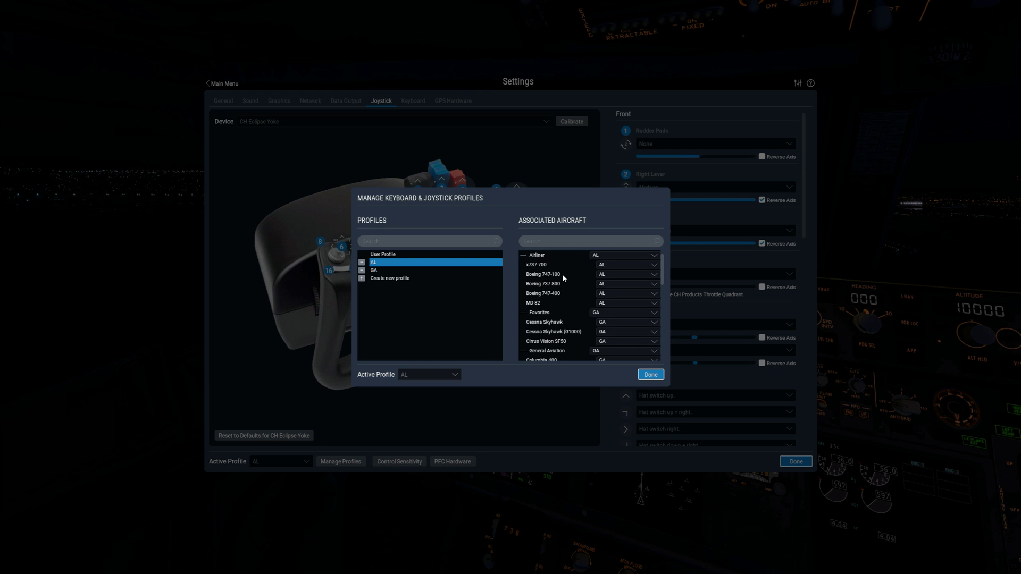
{"action": "left_click", "coordinate": [615, 269]}
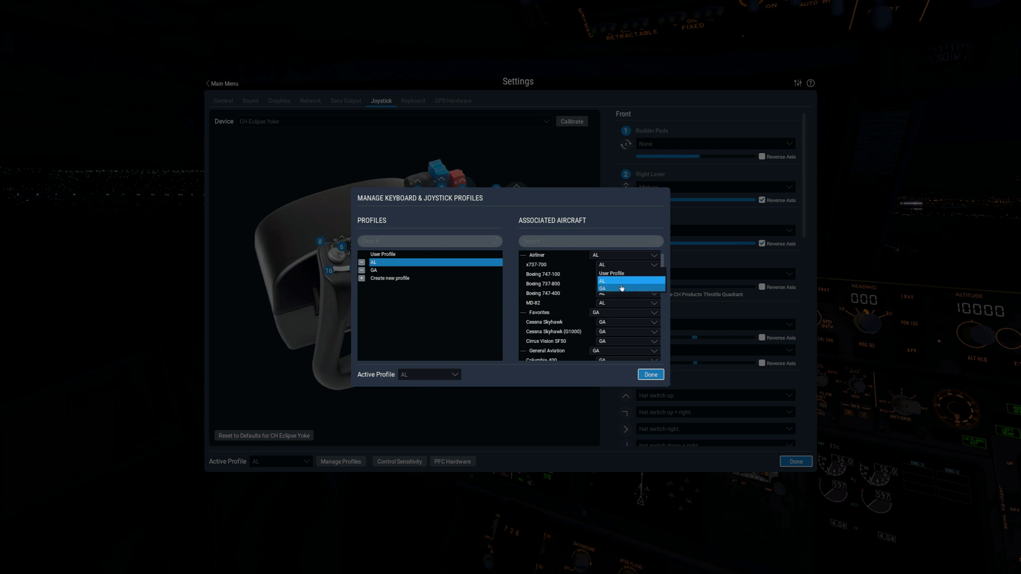
{"action": "left_click", "coordinate": [578, 283]}
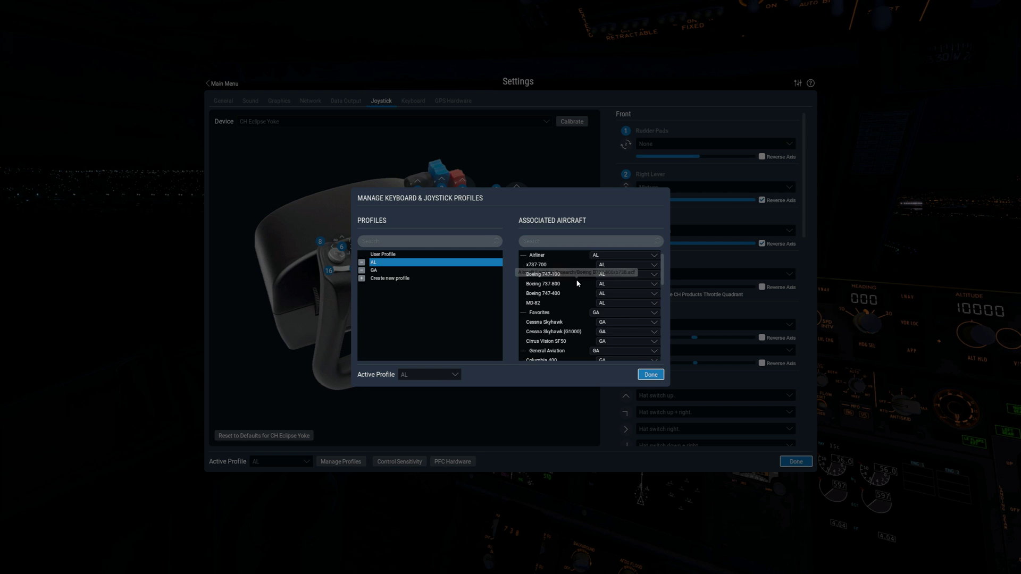
{"action": "left_click", "coordinate": [647, 377]}
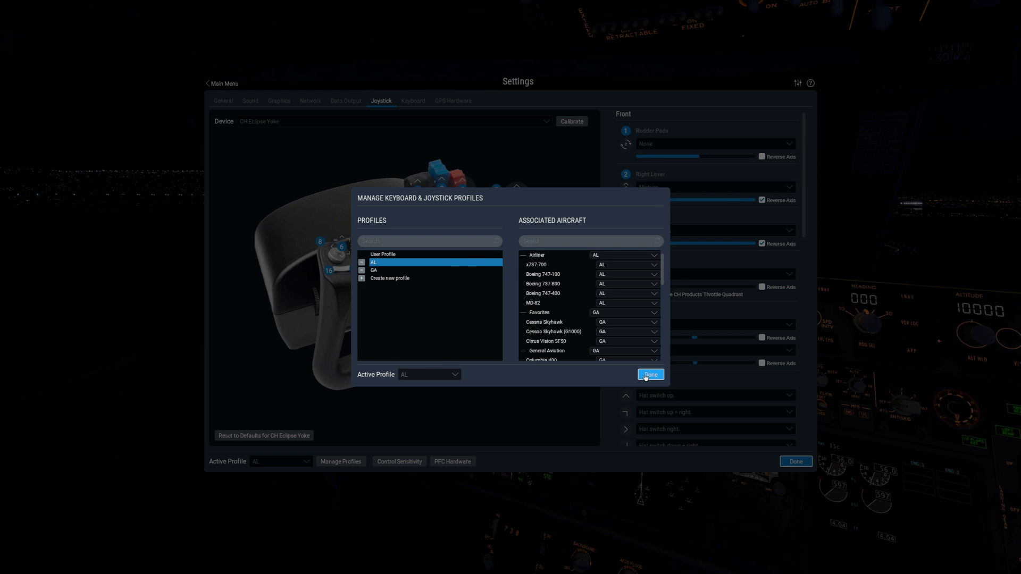
Close the Manage Keyboard & Joystick Profiles dialog to return to the AL joystick settings.
{"action": "left_click", "coordinate": [647, 375]}
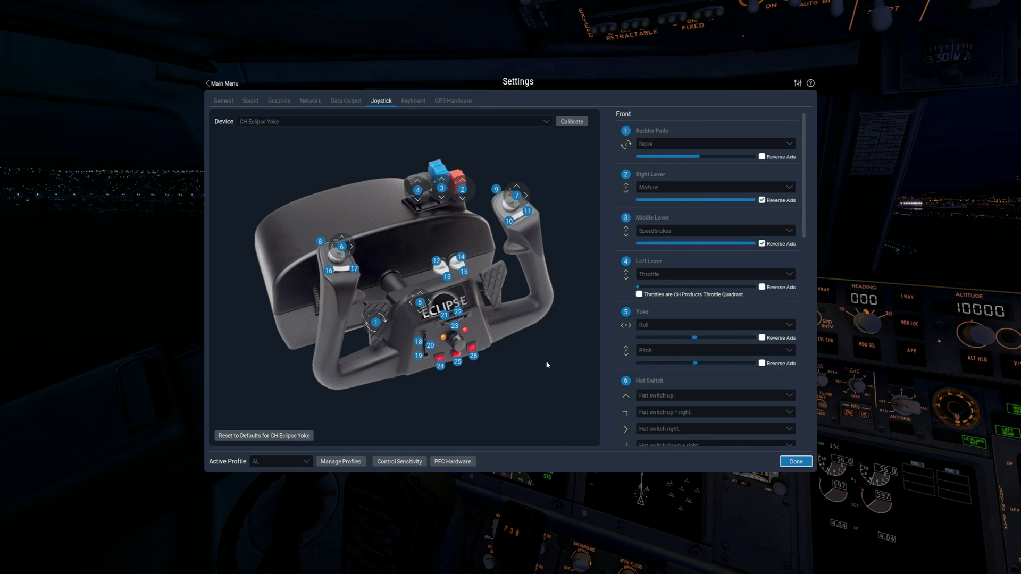